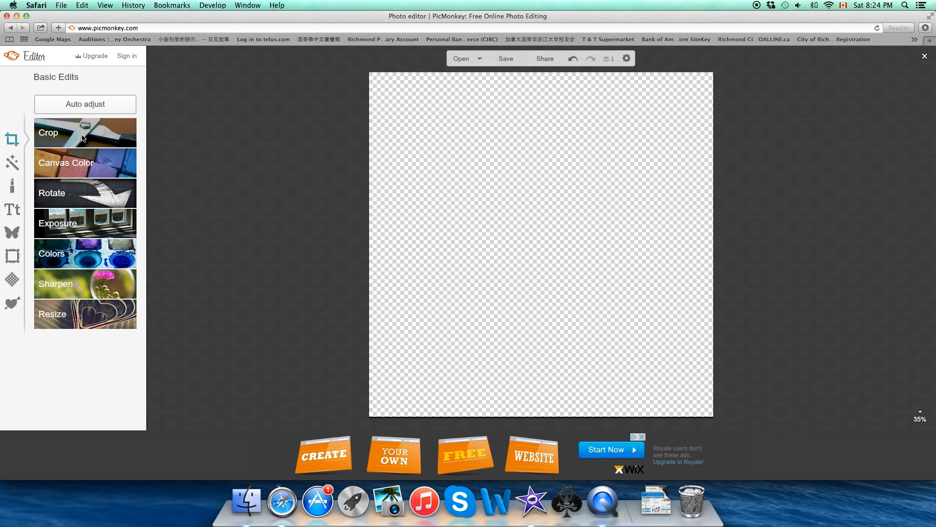
Crop the blank canvas to 1280 x 720 pixels.
text(1280)
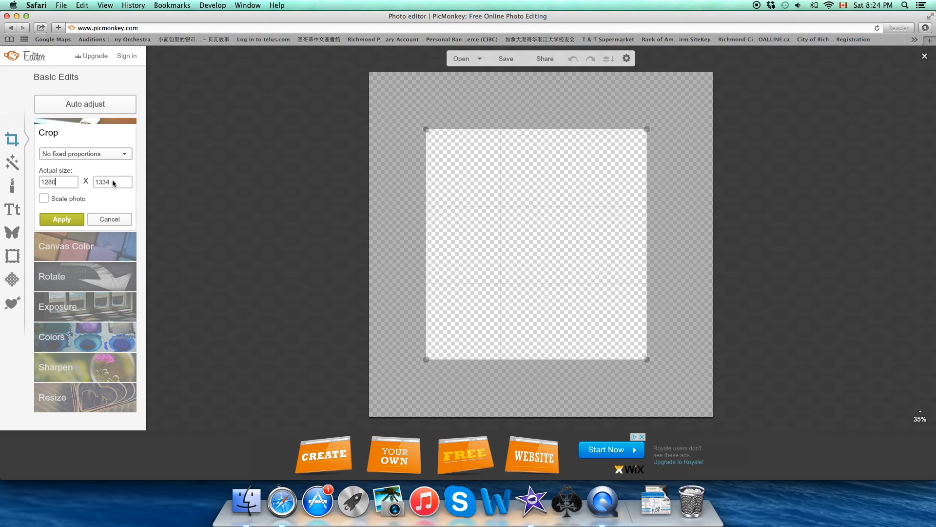
text(720)
click(49, 219)
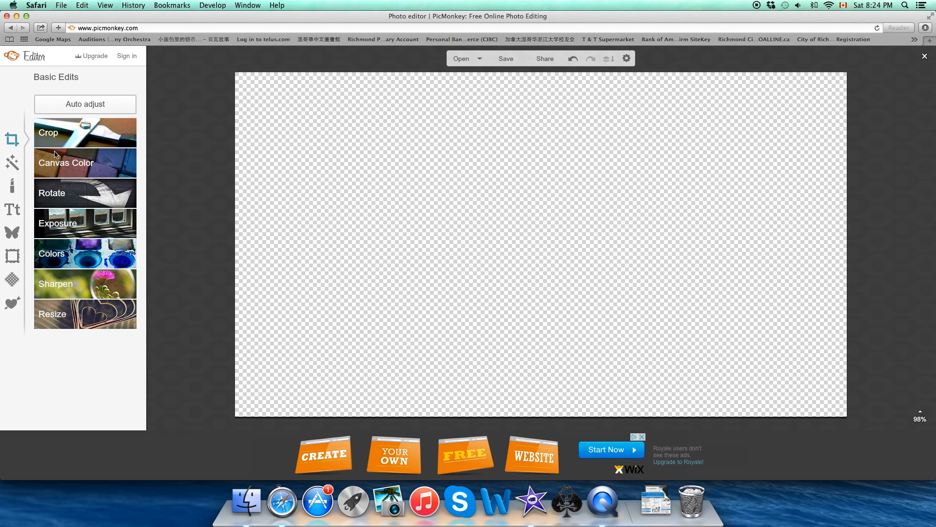
Add the text "MOVING TEXT" and enlarge it across the middle of the canvas to size 144.
click(13, 208)
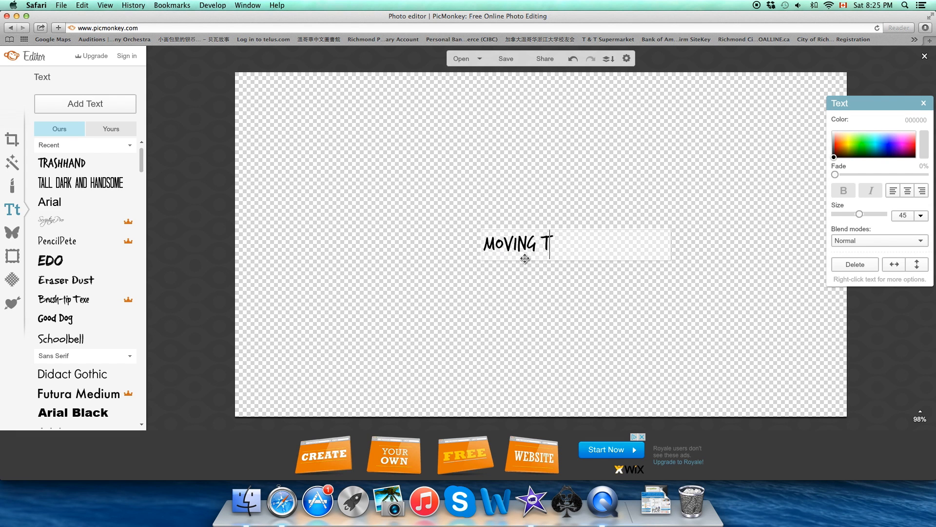
text(XT)
click(668, 240)
drag(579, 255, 732, 296)
drag(631, 259, 569, 235)
drag(668, 269, 781, 298)
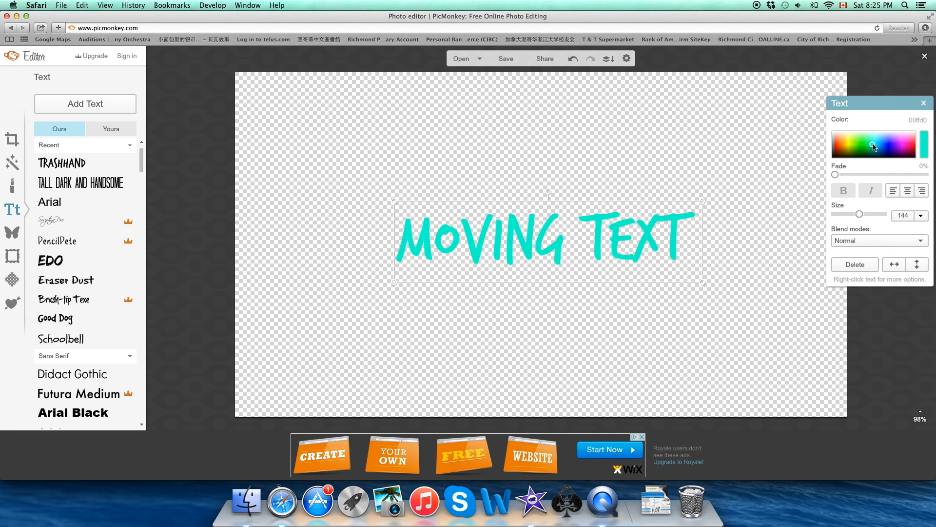
Draw a soft light-blue cdf8ff glow around the lettering with brush size 31 and hardness 0%, and save the image.
click(12, 162)
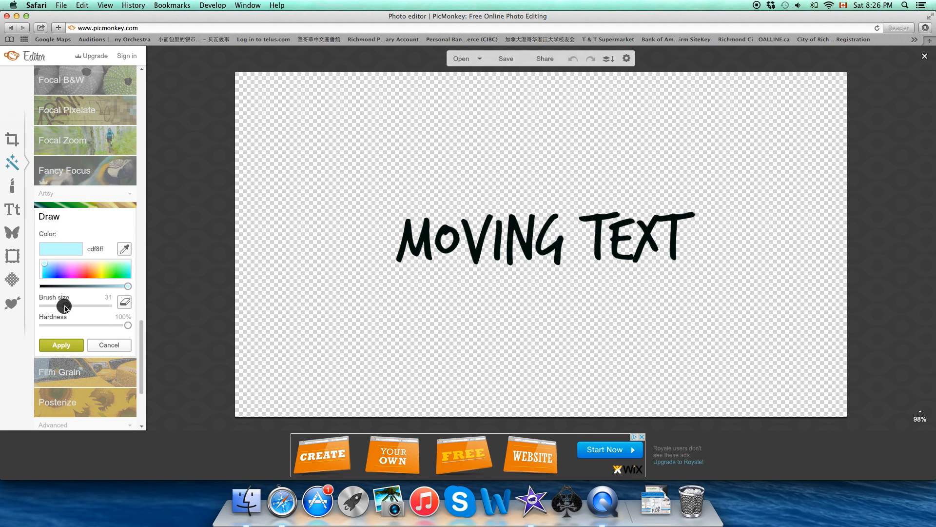
drag(128, 325, 42, 325)
mouse_move(400, 229)
mouse_down()
mouse_move(428, 249)
mouse_move(654, 222)
mouse_up()
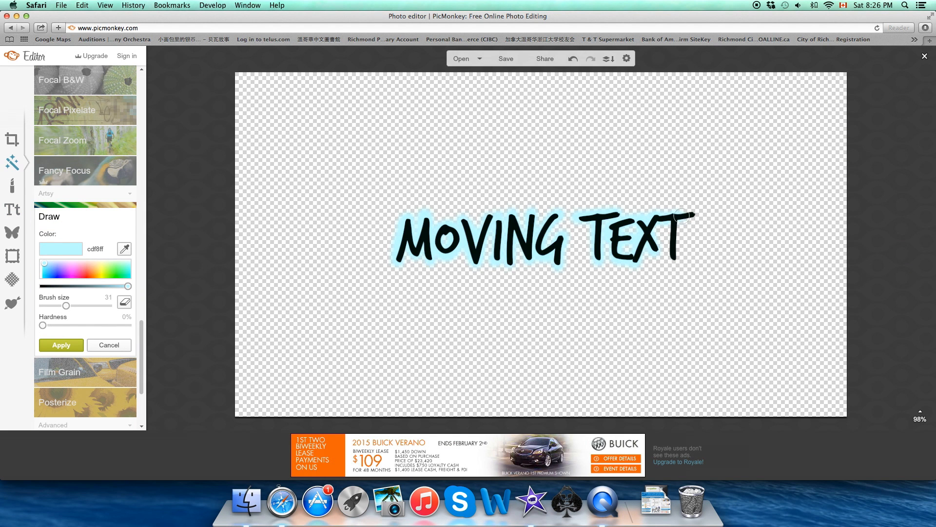
click(62, 347)
click(506, 59)
click(44, 129)
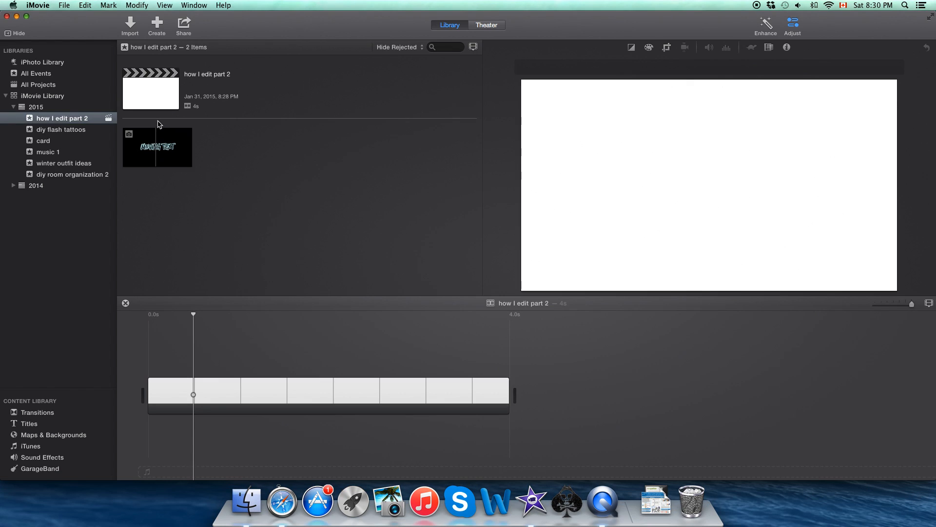
Switch to iMovie and overlay the MOVING TEXT image above the white background clip from the start of the timeline.
click(151, 143)
drag(148, 143, 147, 362)
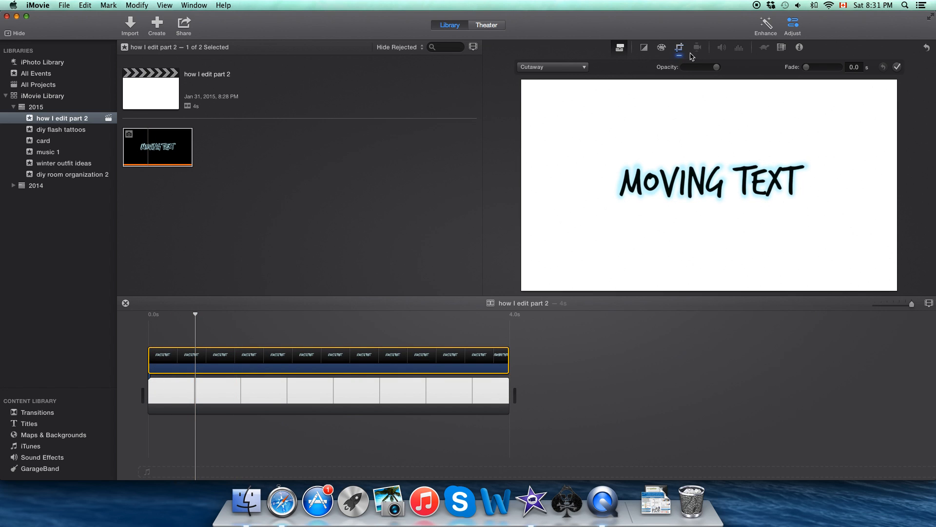
click(569, 68)
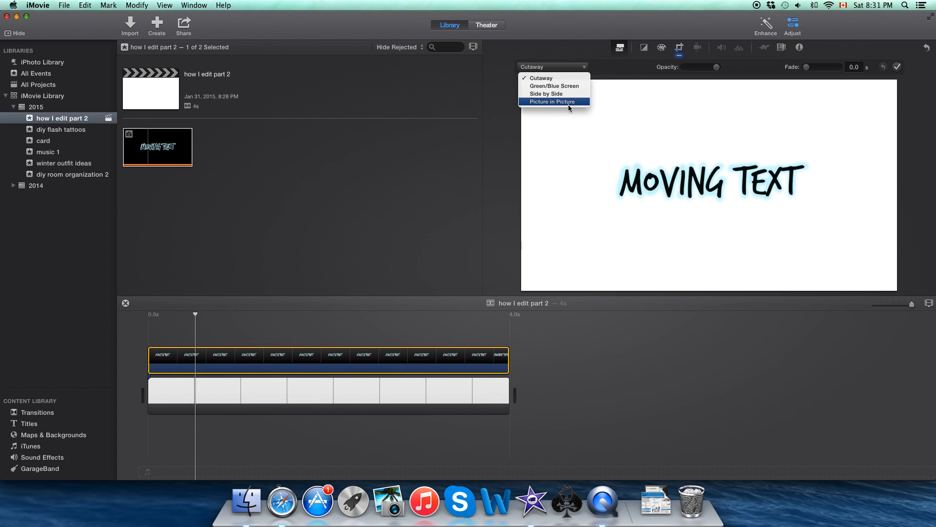
Tighten the overlay's Ken Burns start and end frames around the lettering, with the end frame shifted slightly up and right of the start.
click(679, 47)
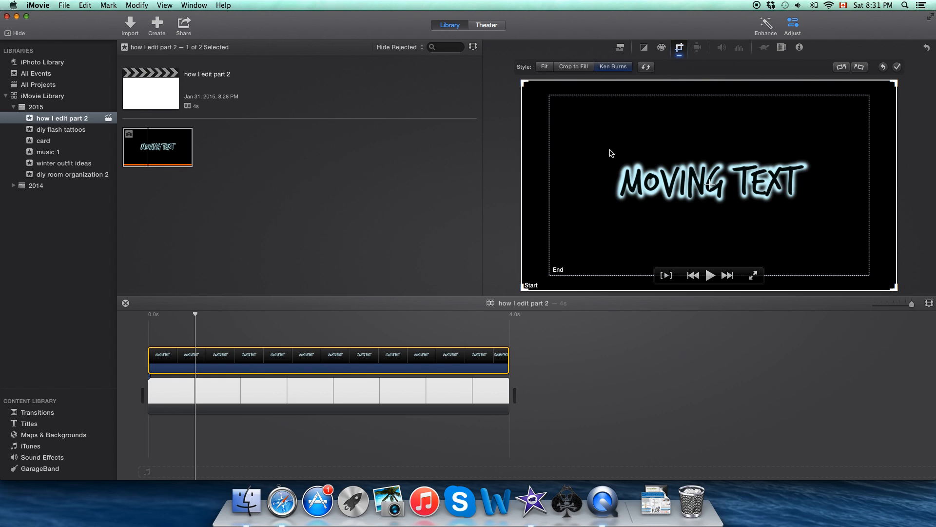
drag(637, 142, 651, 149)
drag(712, 199, 644, 171)
drag(830, 259, 863, 279)
drag(817, 251, 805, 234)
click(554, 98)
drag(741, 227, 766, 204)
click(897, 67)
Split the overlay at about 0.7 s, swap the second segment's Ken Burns frames and place its end frame left of the start frame.
click(157, 358)
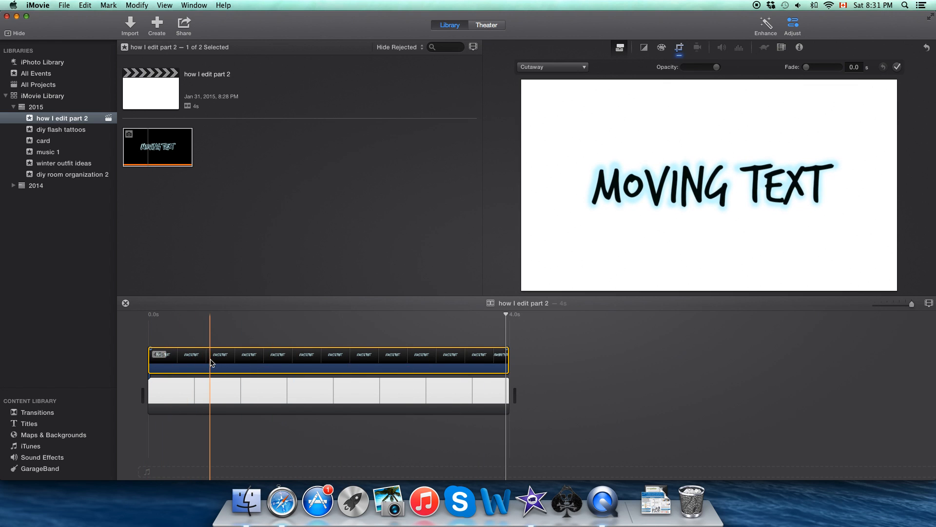
drag(216, 363, 126, 363)
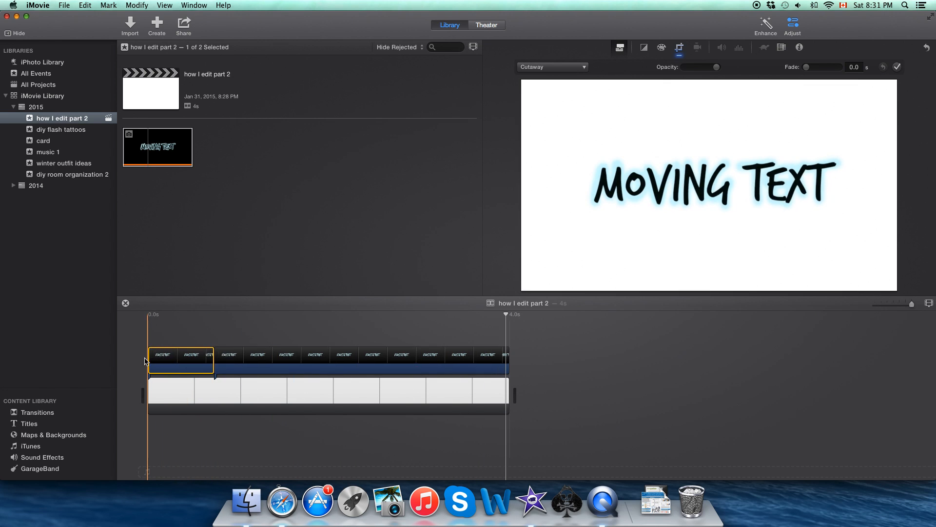
click(266, 361)
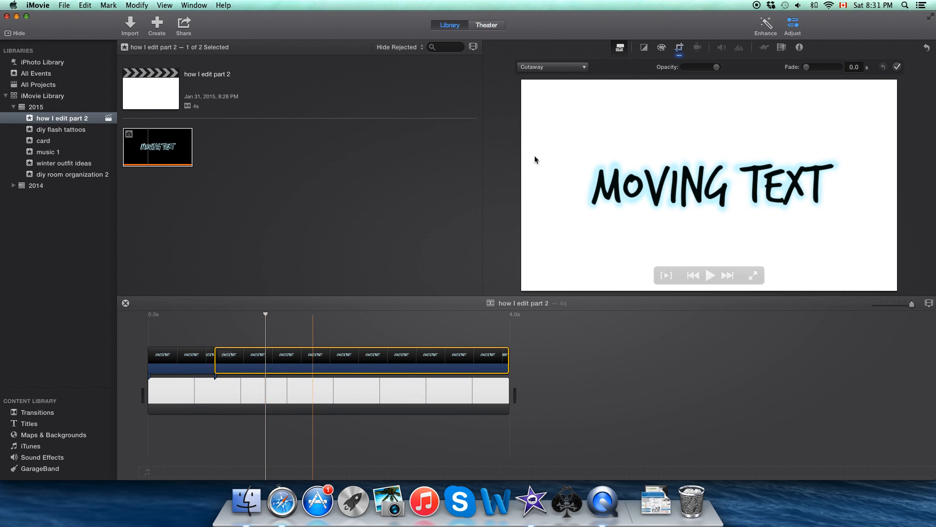
click(679, 47)
click(646, 68)
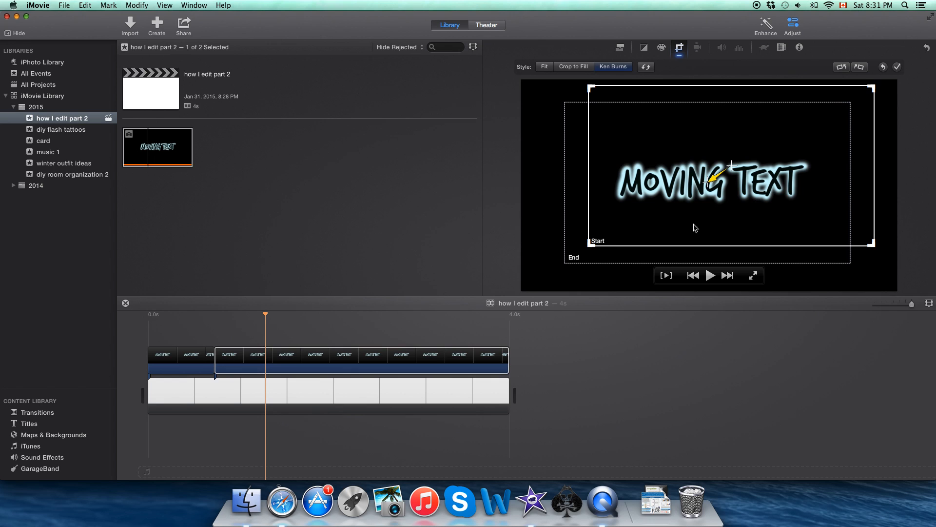
click(577, 236)
drag(681, 218, 658, 199)
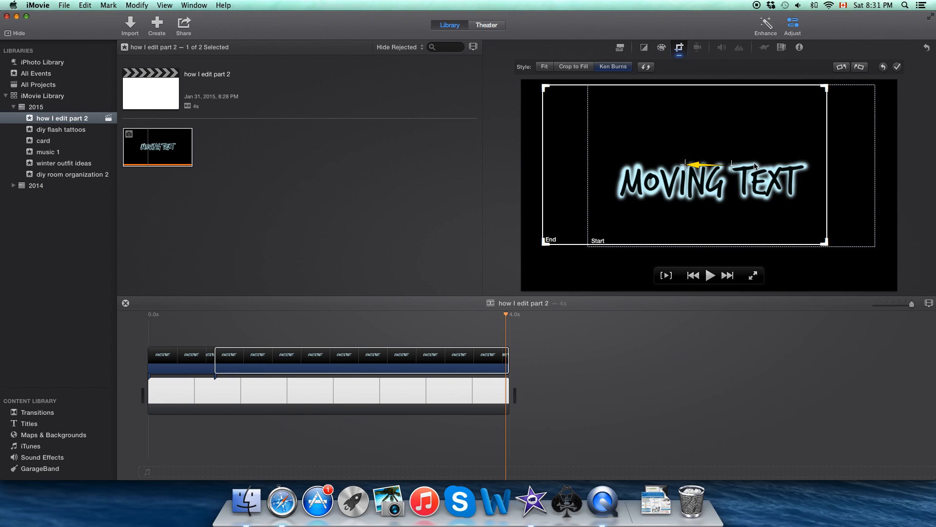
click(898, 68)
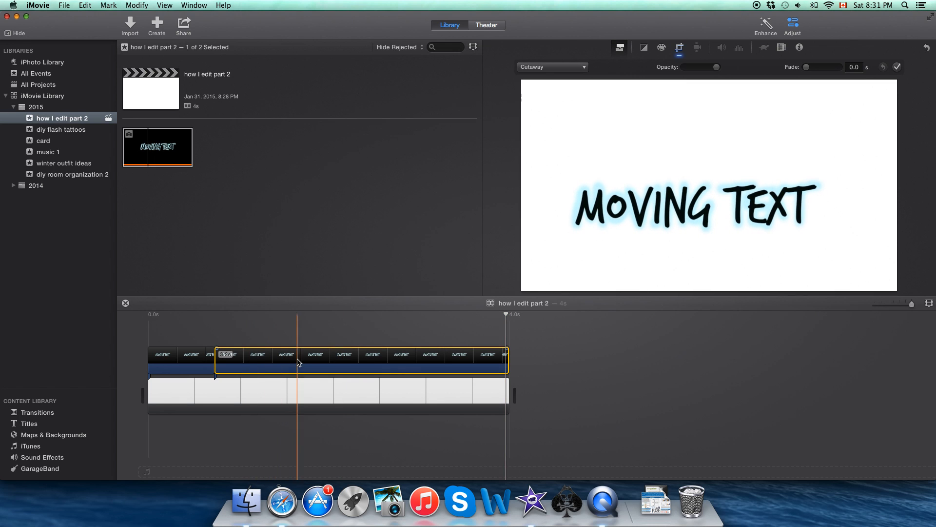
Split the overlay at about 1.8 s, swap the last segment's Ken Burns frames and move its end frame down and right.
key(super+b)
click(369, 356)
click(679, 47)
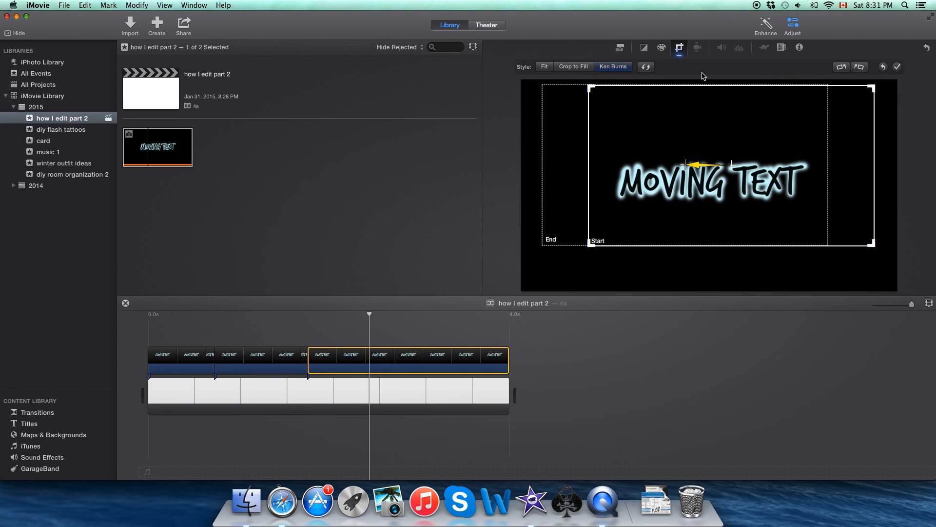
click(646, 67)
drag(733, 179, 728, 215)
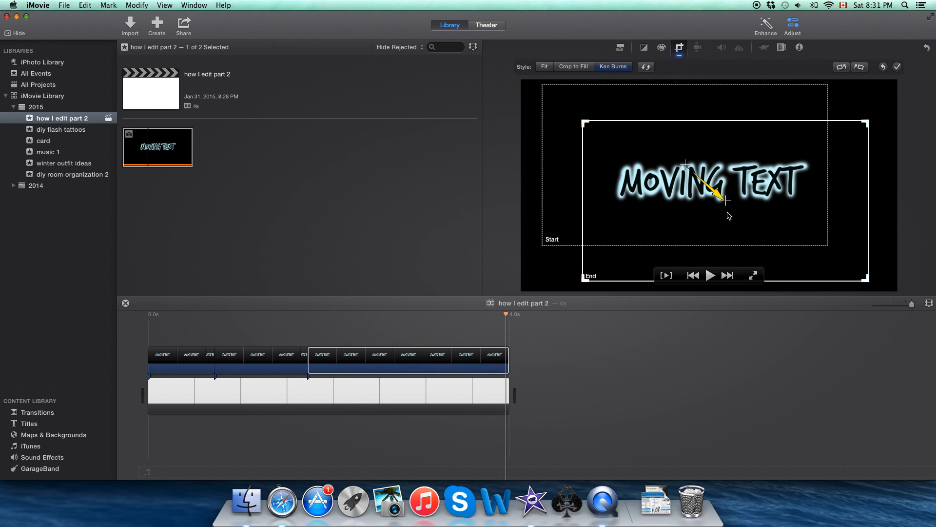
click(897, 66)
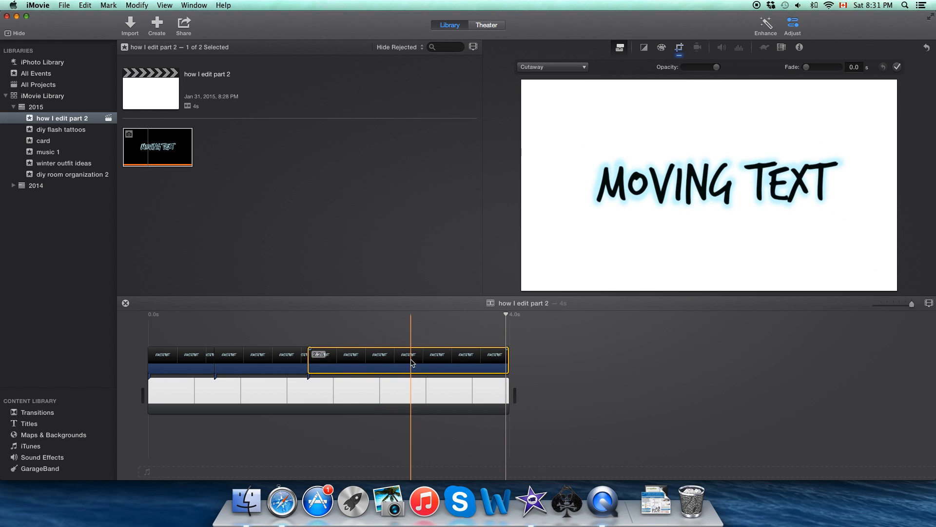
Split the overlay at about 2.9 s, swap the last segment's Ken Burns frames and shift its end frame slightly down and right.
key(super+b)
click(484, 362)
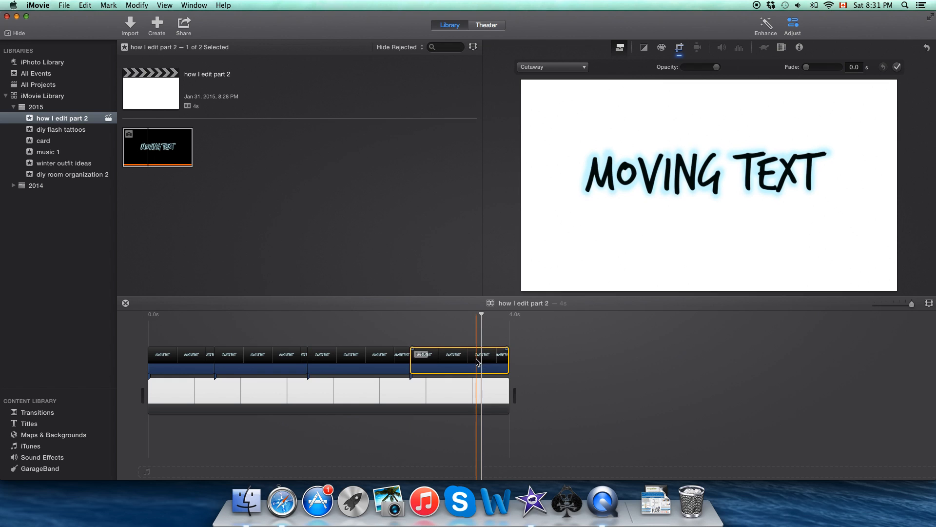
click(680, 48)
click(647, 67)
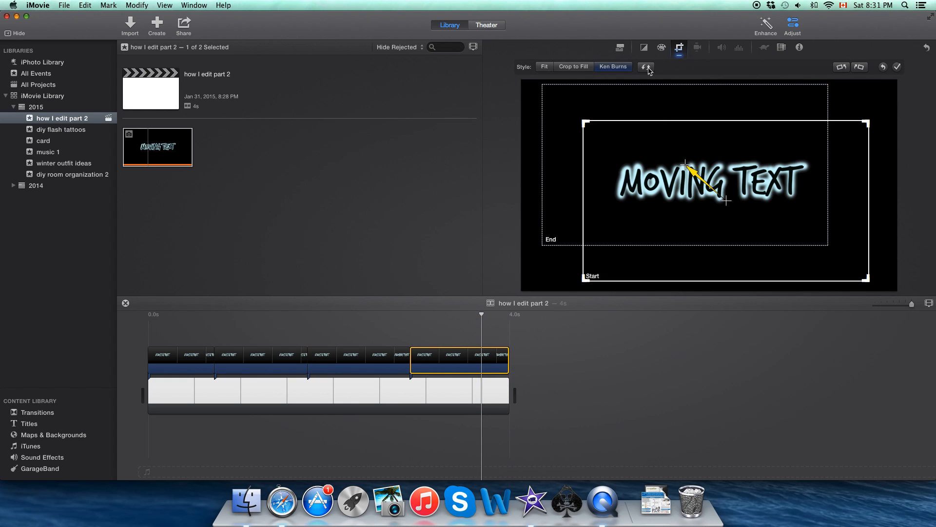
click(697, 193)
drag(704, 187, 711, 212)
click(421, 358)
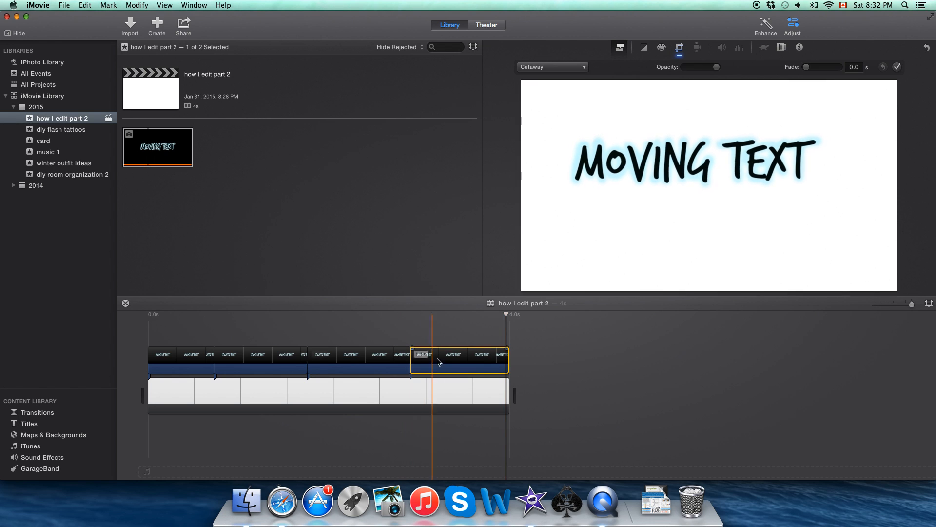
Split the overlay at about 3.7 s and shrink the last segment's Ken Burns end frame into the empty lower-right corner, off the lettering.
click(486, 360)
key(super+b)
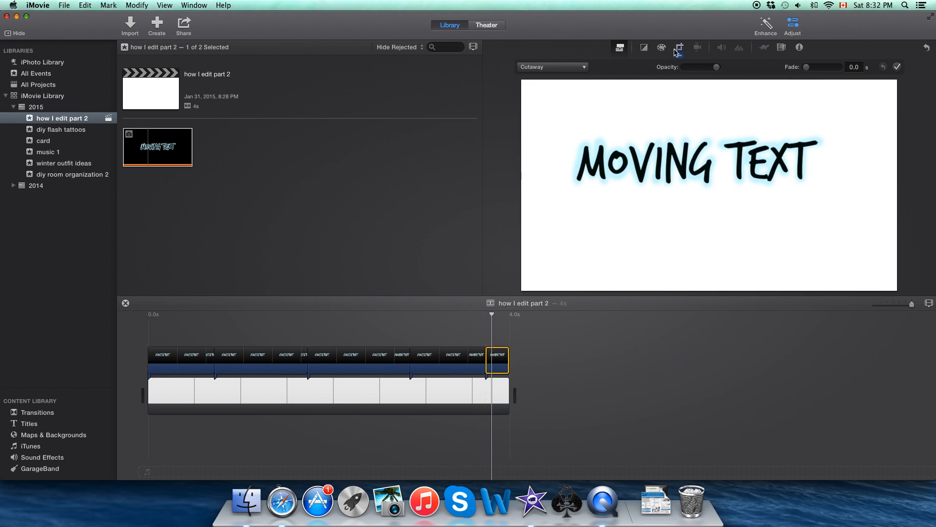
click(679, 48)
click(742, 241)
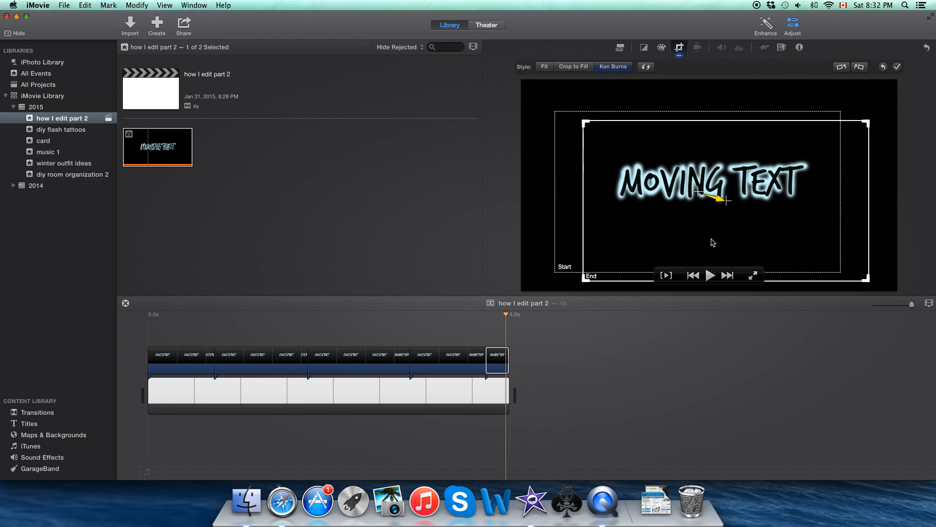
drag(726, 204, 736, 213)
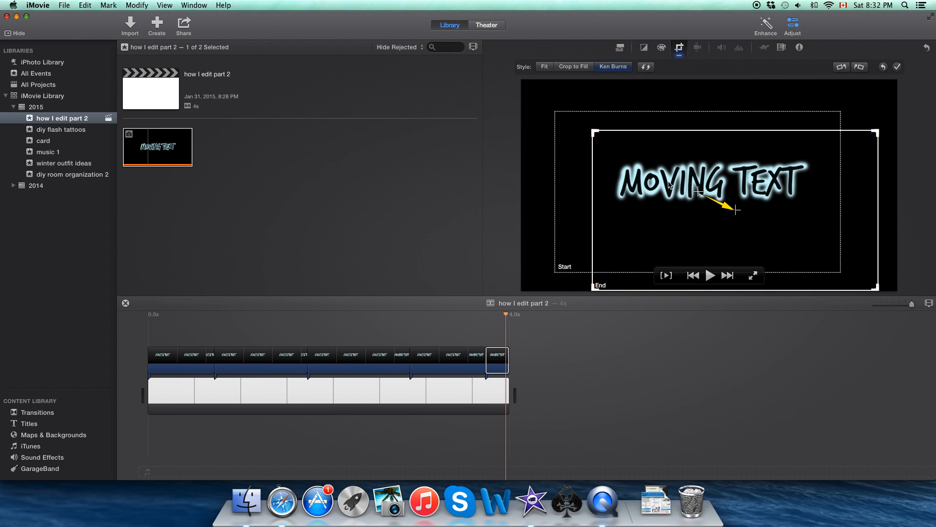
drag(613, 131, 714, 191)
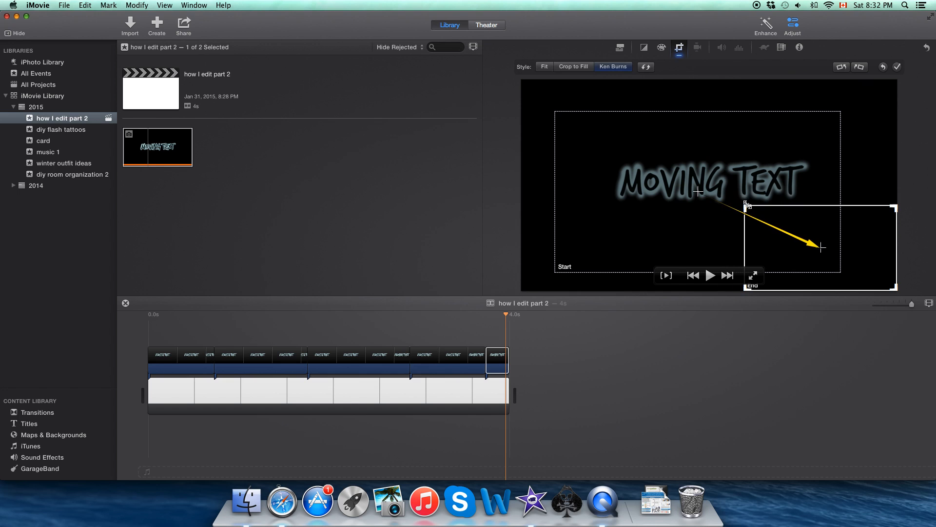
click(898, 69)
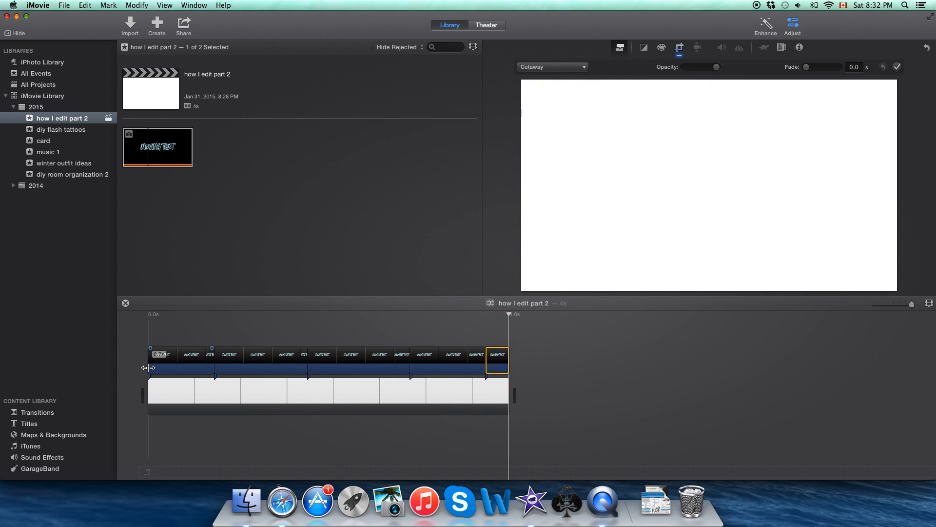
Undo the overlay splits and set the whole overlay to Picture in Picture with matching Ken Burns start and end frames.
key(super+z)
click(556, 101)
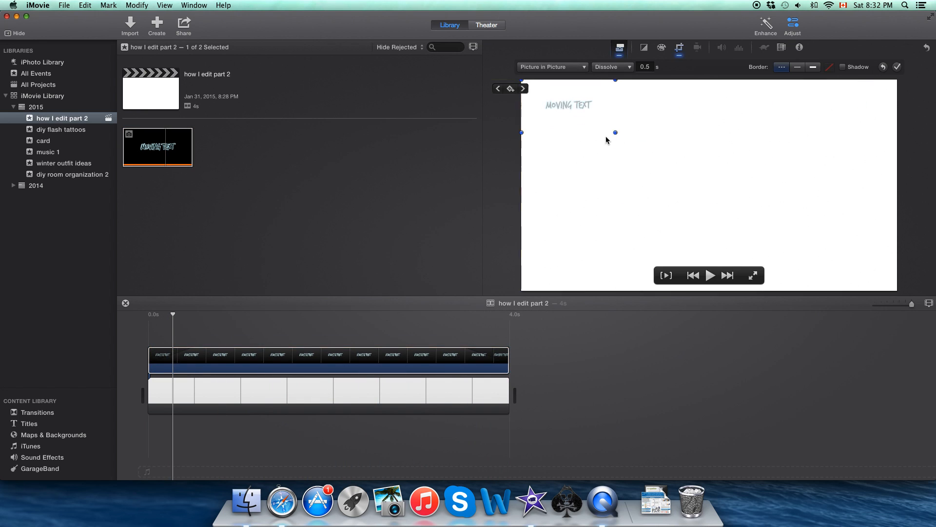
click(191, 349)
key(c)
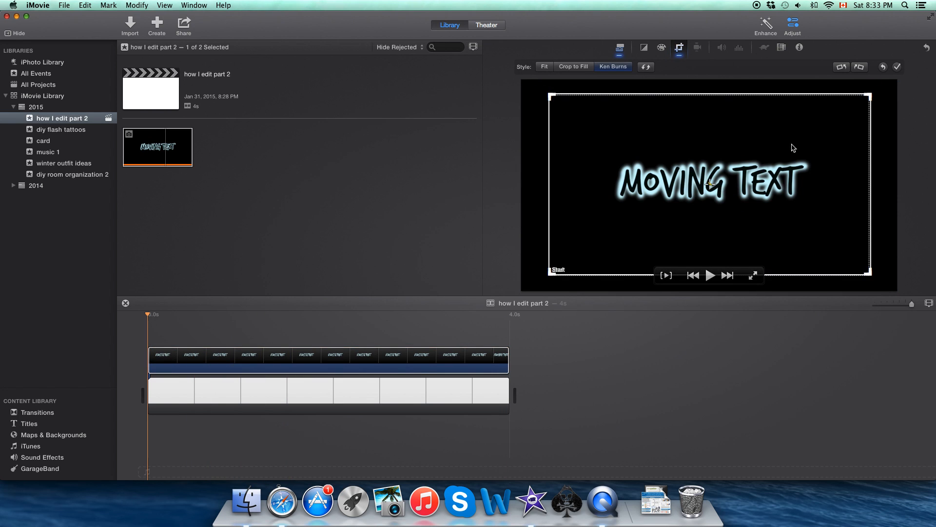
Split the Picture in Picture overlay at about 0.9 s, 1.8 s and 3.2 s.
click(248, 366)
key(super+b)
key(super+b)
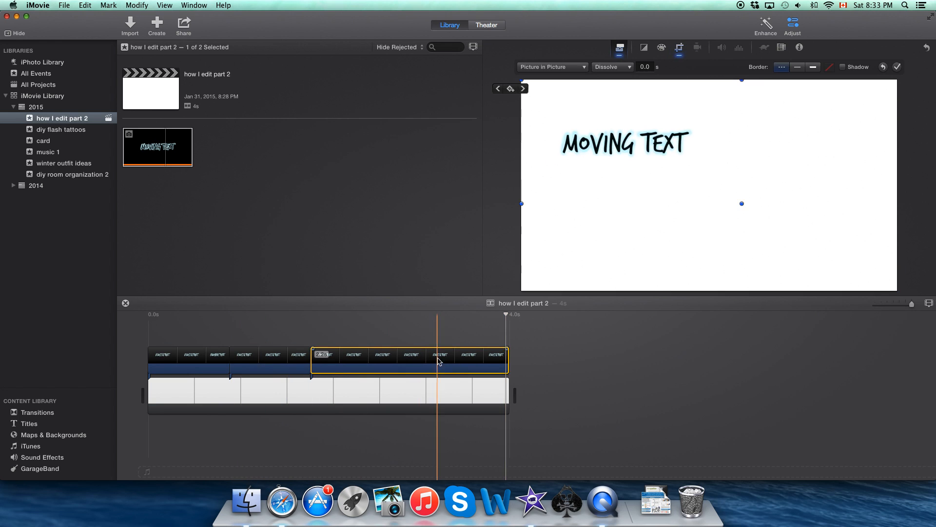
key(super+b)
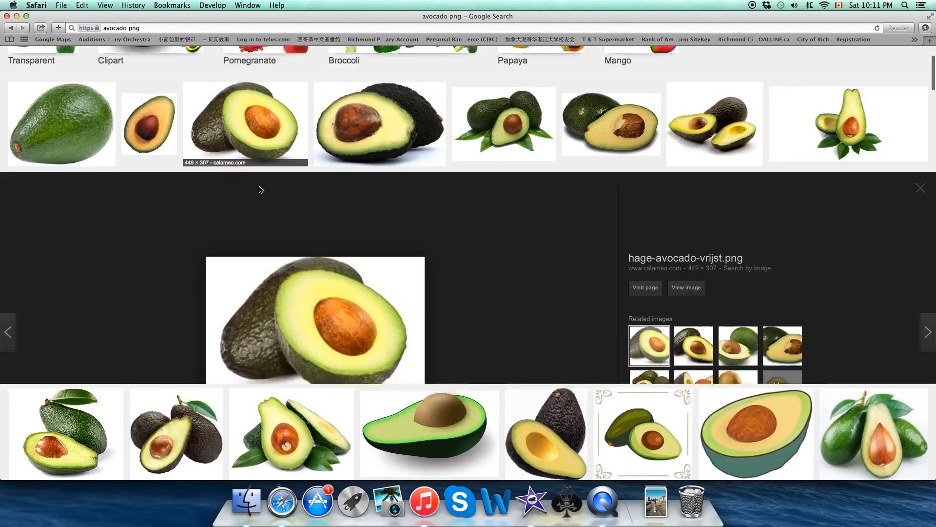
Look through the avocado png and tomato png image results for suitable pictures.
scroll(261, 189, down, 2)
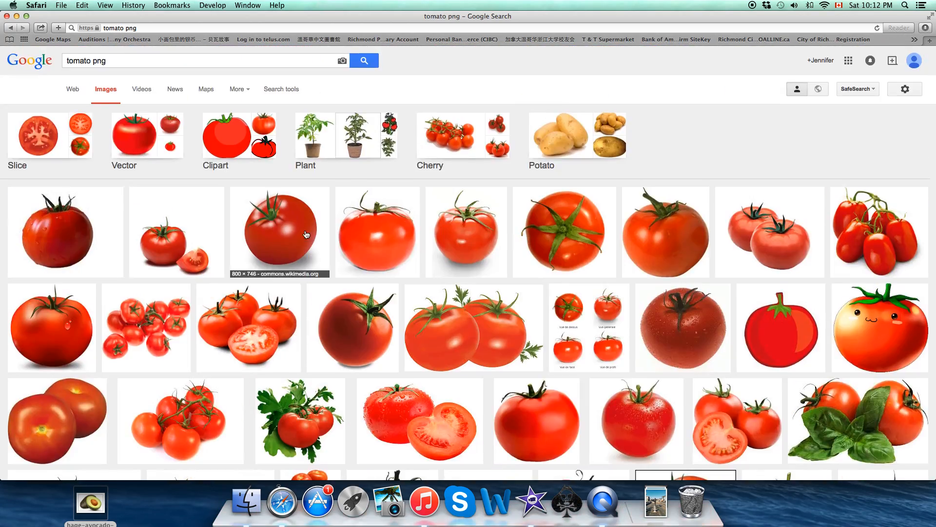
click(390, 249)
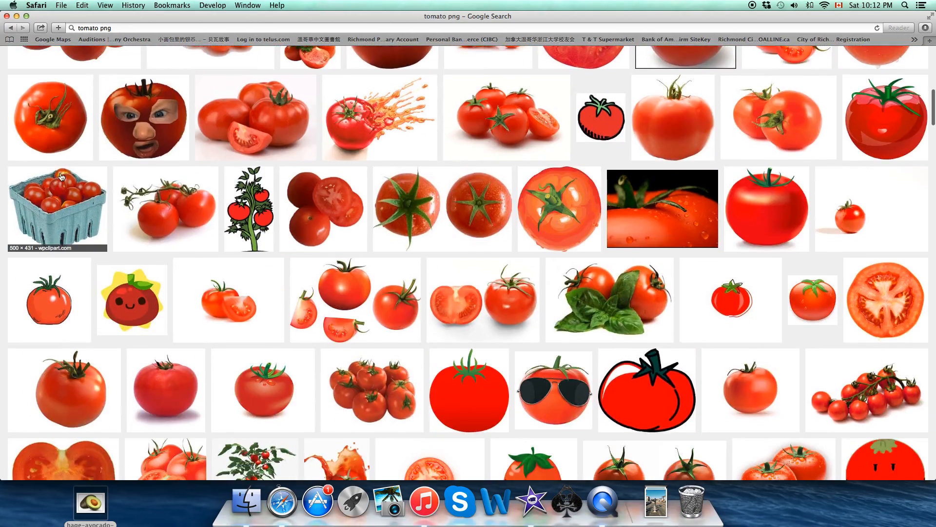
scroll(2, 163, down, 1)
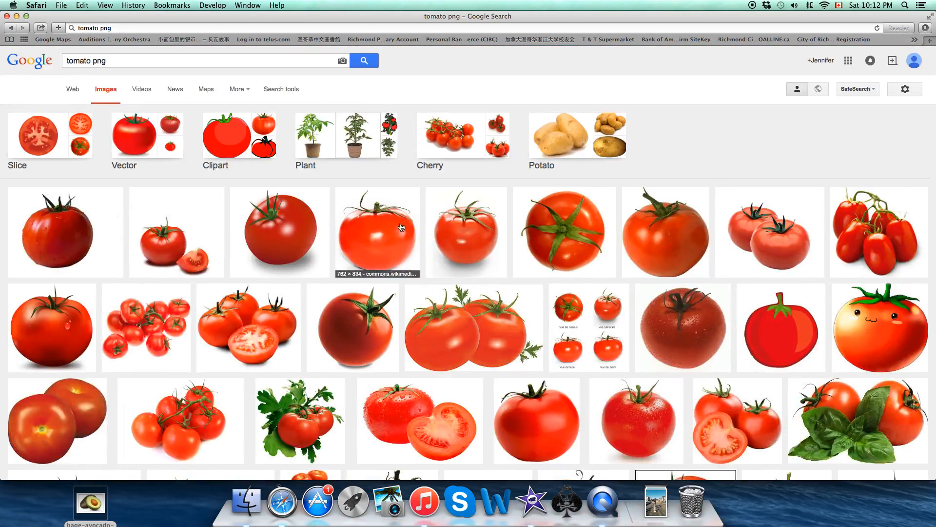
click(376, 236)
click(664, 83)
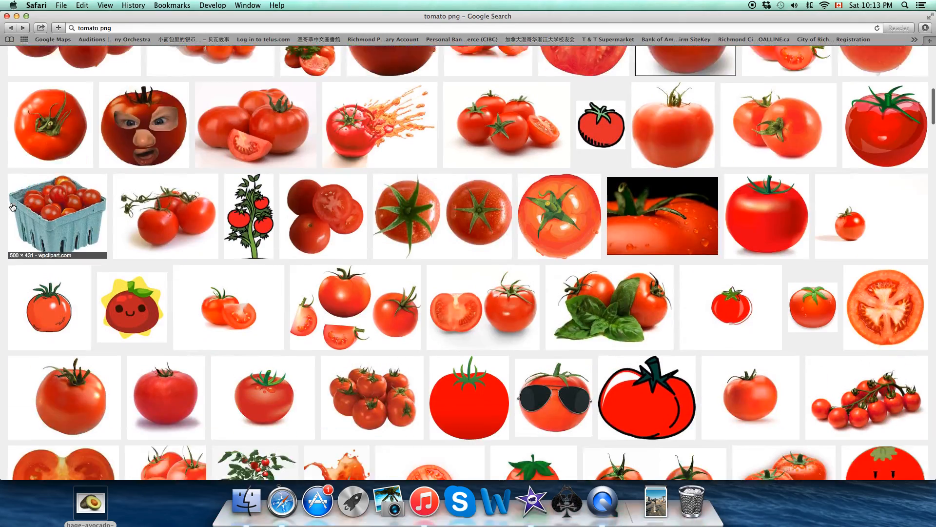
scroll(468, 244, down, 5)
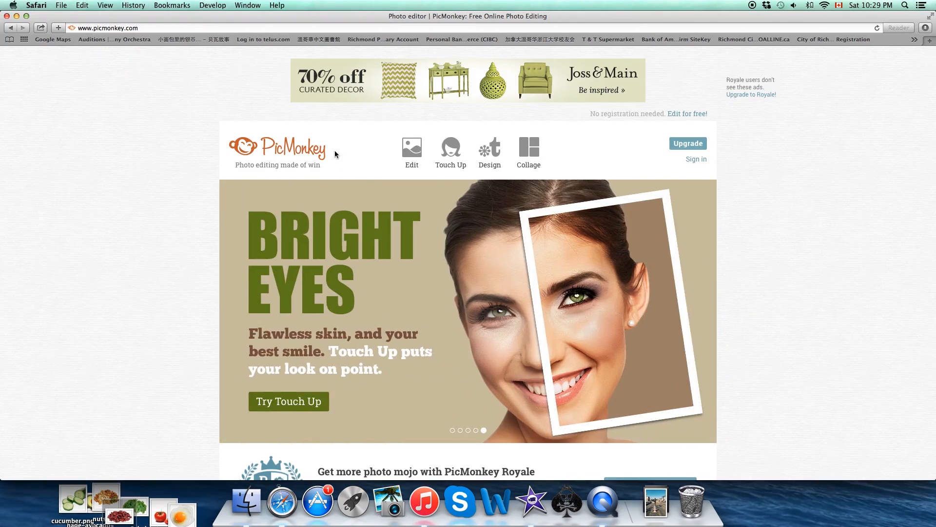
Start a blank design, make its canvas transparent and crop it to 1280 x 720.
click(487, 151)
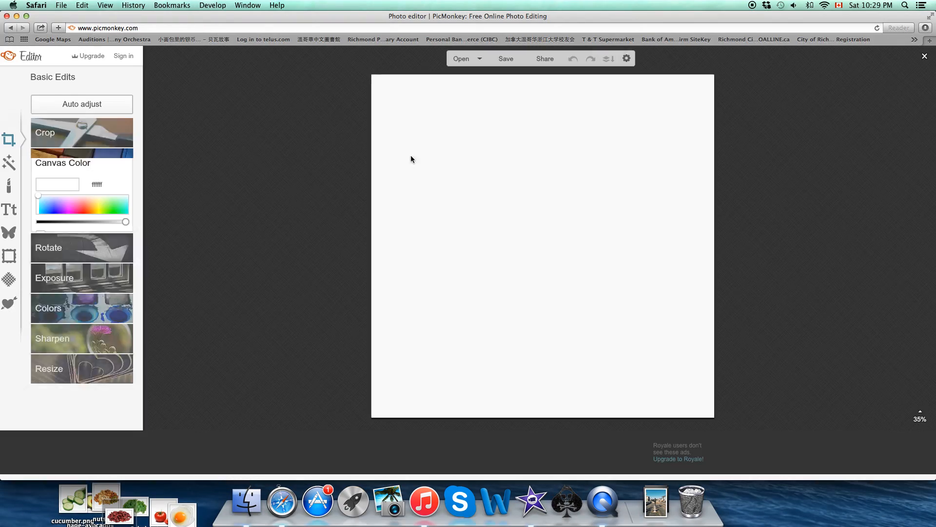
click(45, 237)
click(54, 252)
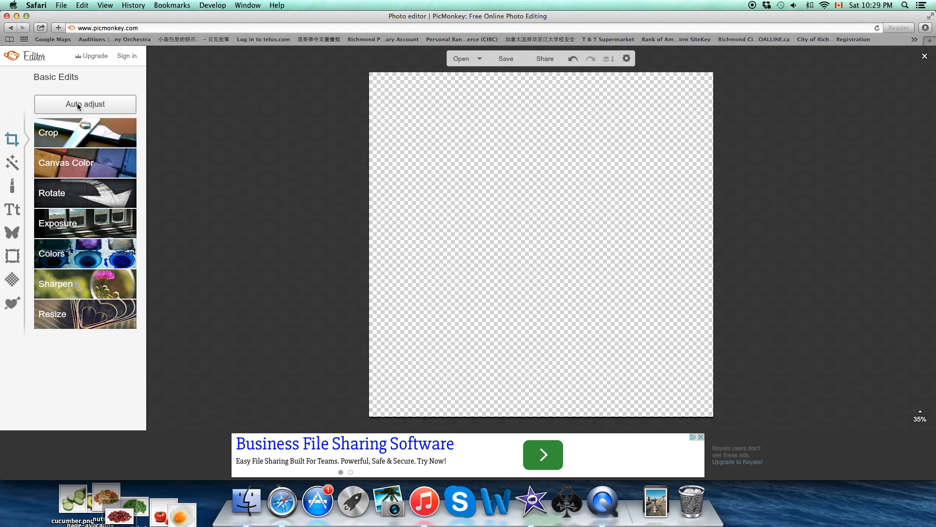
click(71, 133)
text(1280720)
key(Return)
Add the avocado picture as an overlay in the canvas's upper-left corner and save the image as a PNG named avacado.
click(12, 232)
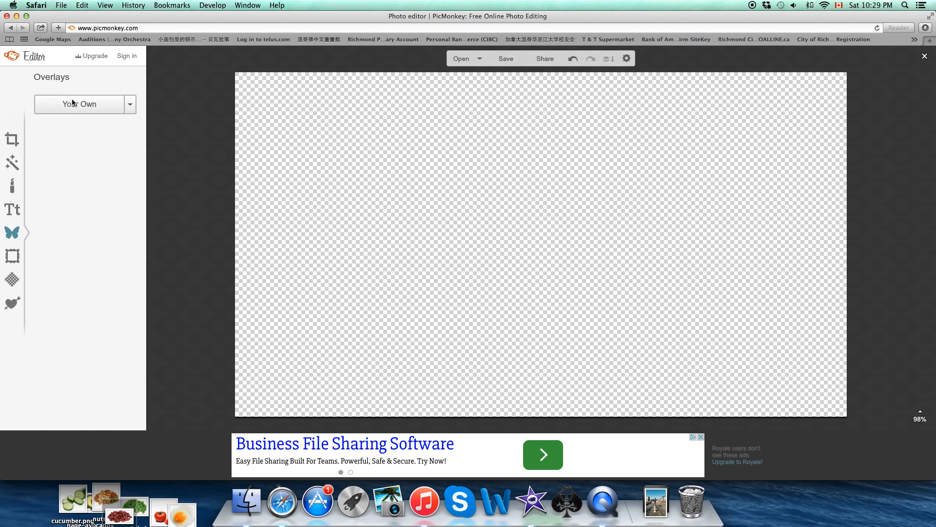
click(68, 108)
click(336, 156)
scroll(542, 157, down, 2)
double_click(436, 177)
drag(576, 254, 407, 199)
click(497, 195)
click(505, 59)
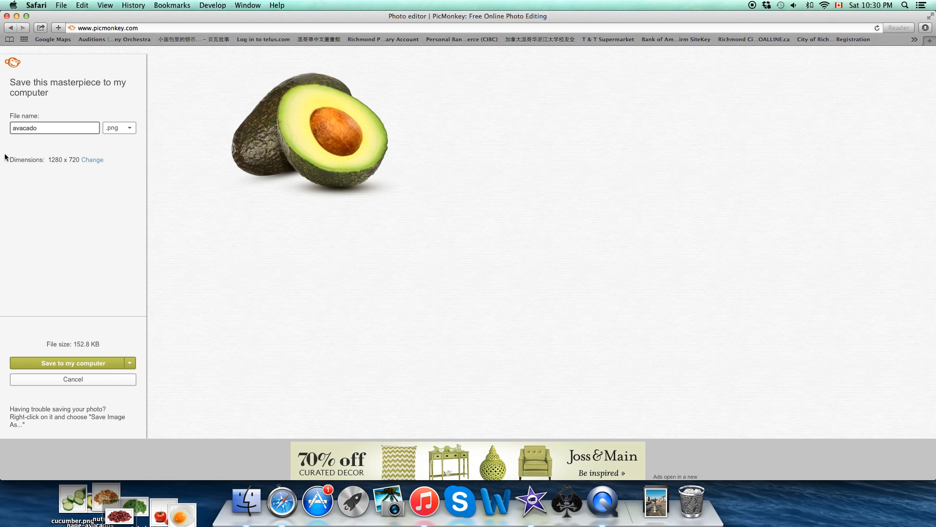
click(71, 362)
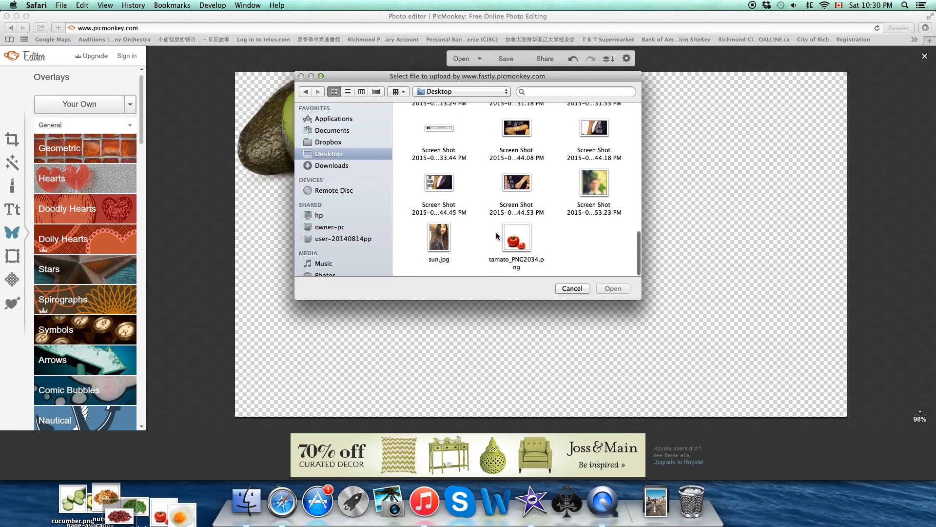
Add tamato_PNG2034.png as an overlay fitted into the canvas's upper-right corner and save the image as tomatoes.
double_click(518, 246)
drag(579, 241, 671, 225)
drag(815, 138, 840, 84)
drag(698, 173, 679, 194)
drag(766, 147, 776, 133)
click(506, 59)
text(tomatoes)
click(118, 359)
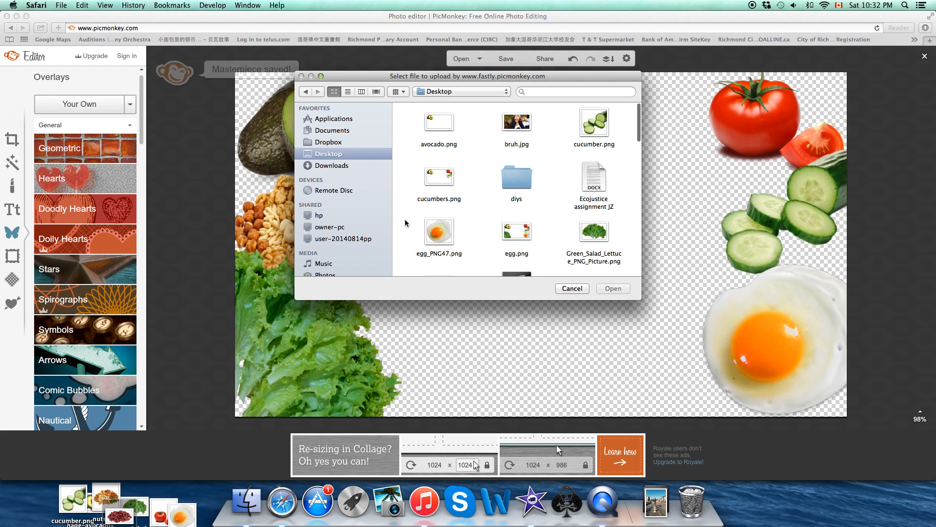
Add the MichiganBean_Red Kidney.png overlay at the bottom centre of the canvas and save the image as a PNG.
scroll(405, 223, down, 5)
click(439, 198)
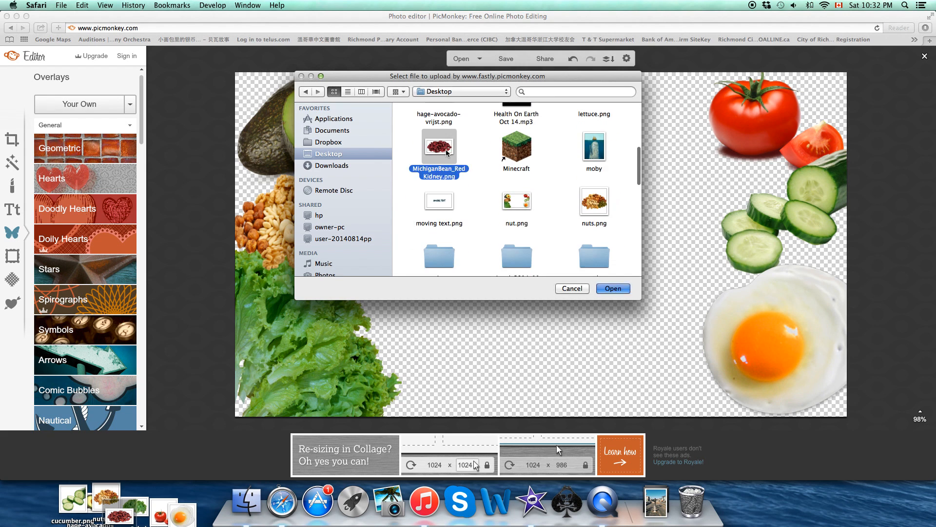
click(613, 288)
drag(621, 302, 692, 418)
click(505, 57)
text(be)
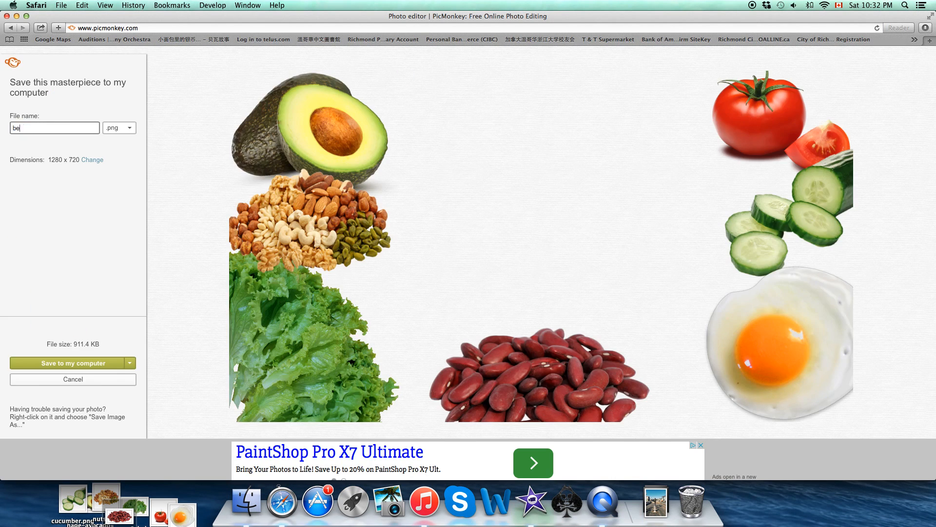
click(117, 363)
key(Return)
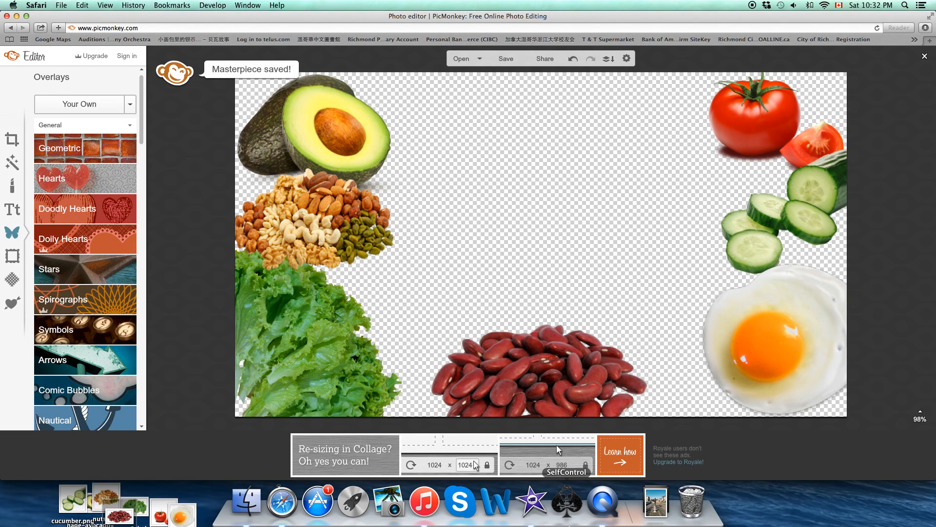
Switch to iMovie and import the saved food PNG images from the Desktop into the how I edit part 2 event.
click(538, 510)
click(60, 120)
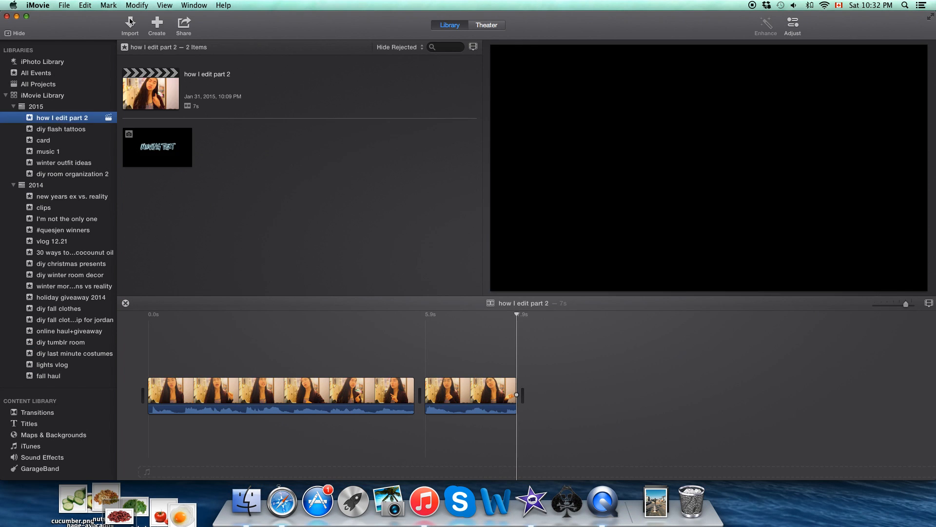
click(129, 25)
shift+click(326, 272)
scroll(329, 302, down, 5)
click(329, 302)
scroll(329, 303, down, 3)
super+click(327, 324)
scroll(327, 328, down, 5)
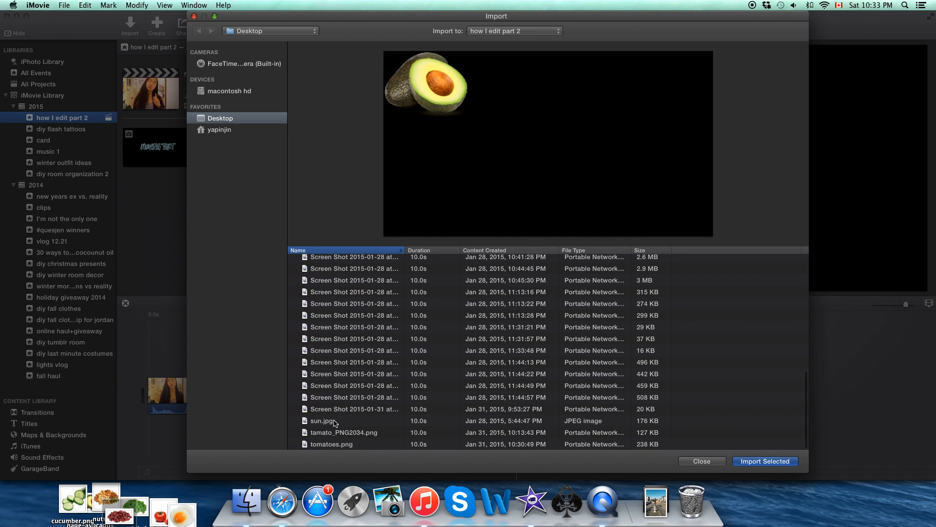
key(Return)
Overlay the avocado image on the first clip with Crop to Fill and cut it off at about 3 s.
drag(219, 161, 220, 379)
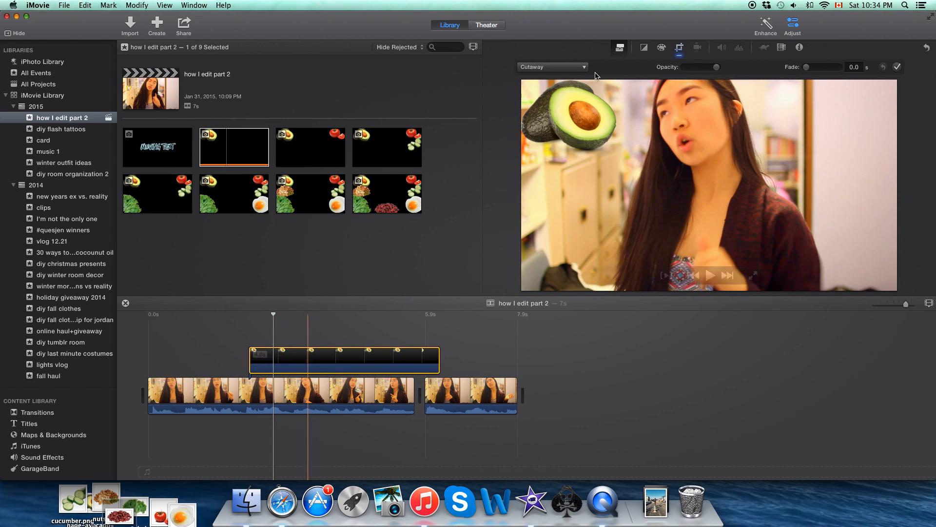
click(680, 48)
click(897, 67)
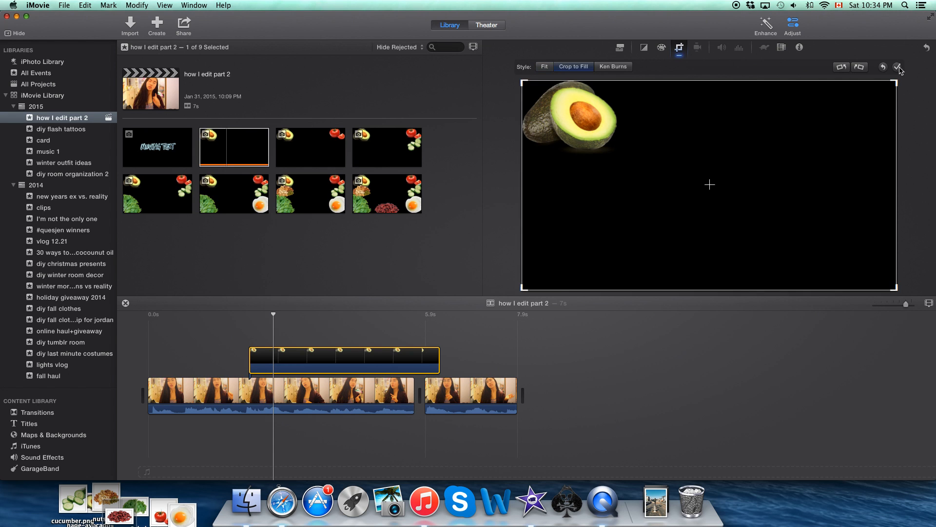
click(897, 67)
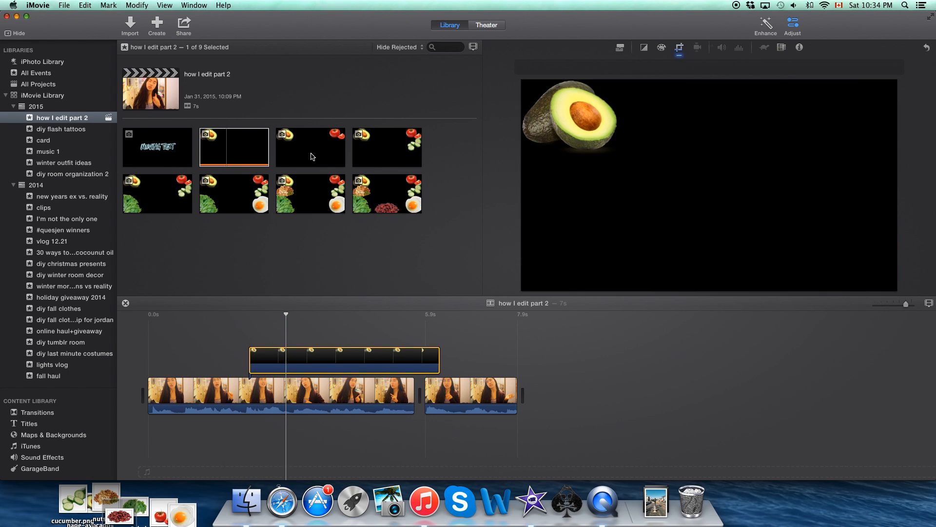
click(287, 360)
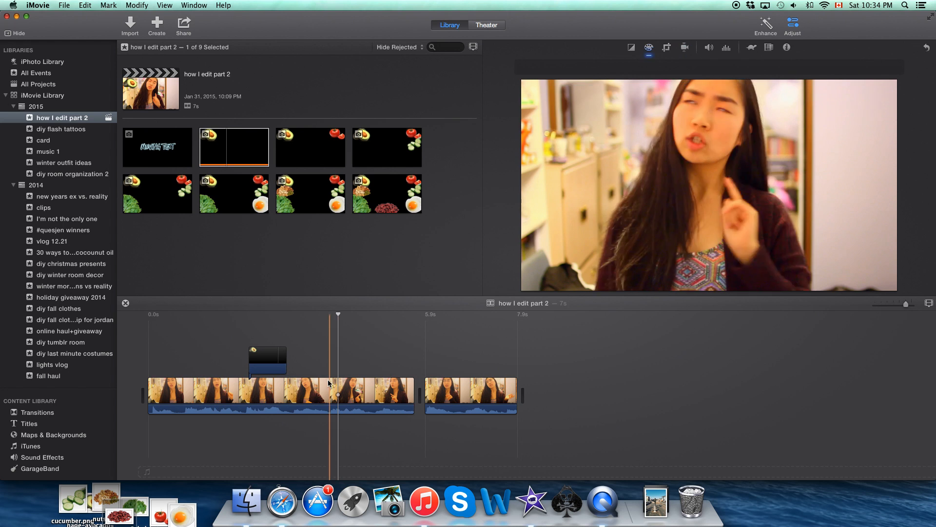
Place the avocado-and-tomato image right after the avocado overlay, apply its cropping and lengthen the avocado overlay to 0.9 s.
drag(312, 146, 288, 349)
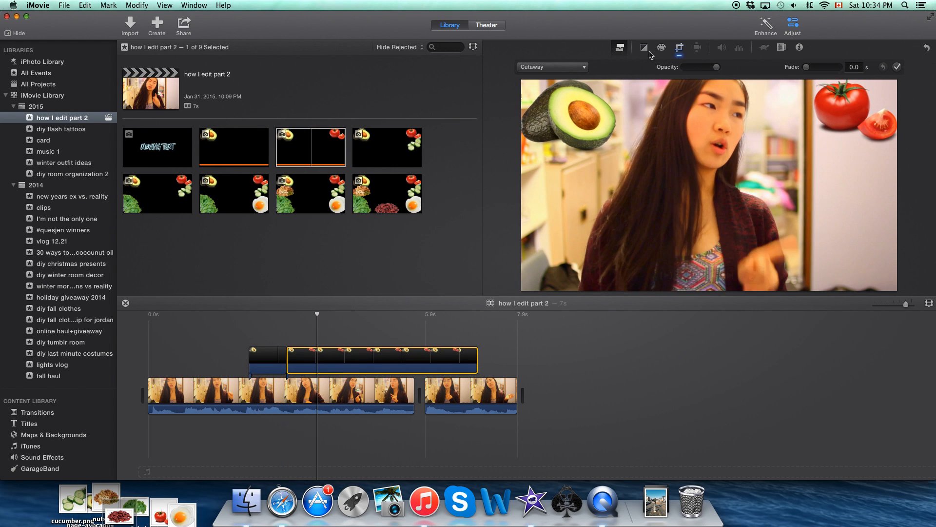
click(679, 47)
click(898, 67)
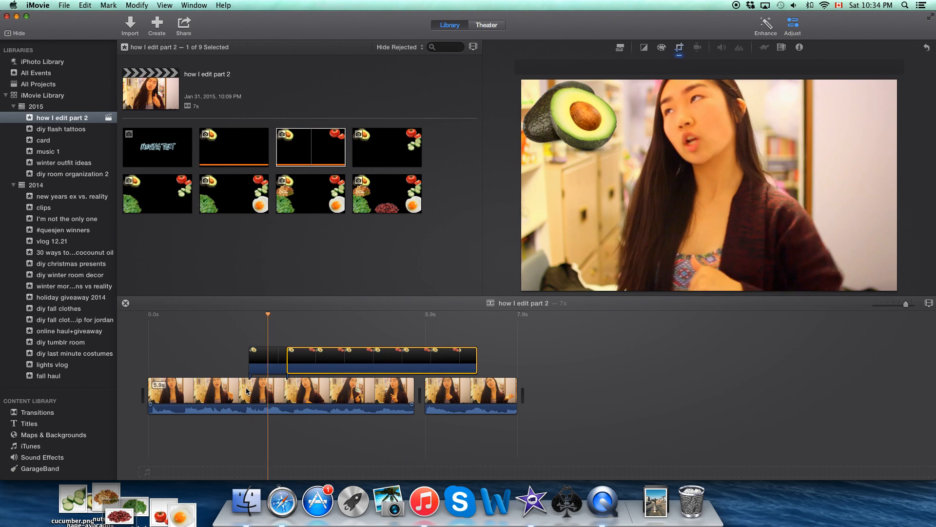
drag(283, 362, 291, 361)
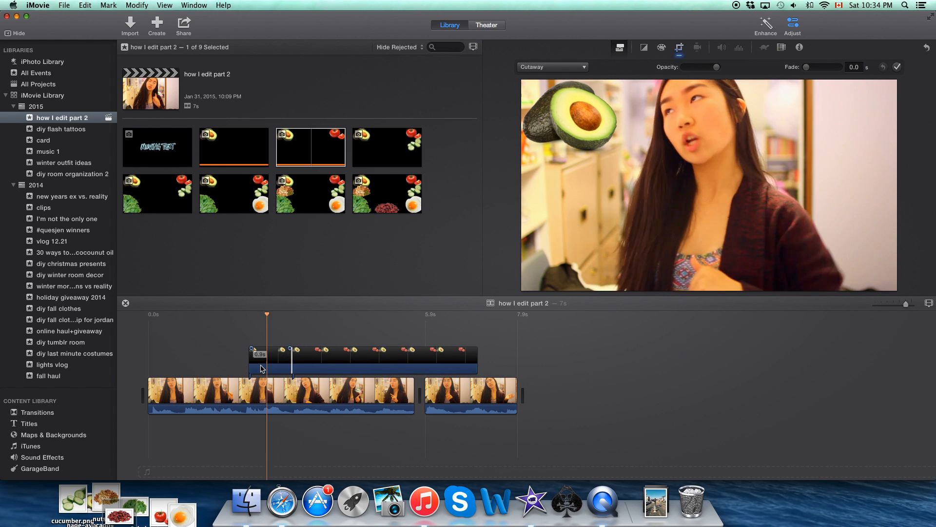
Trim the tomato overlay to 0.9 s and add the cucumber and nuts images behind it above the clips.
key(space)
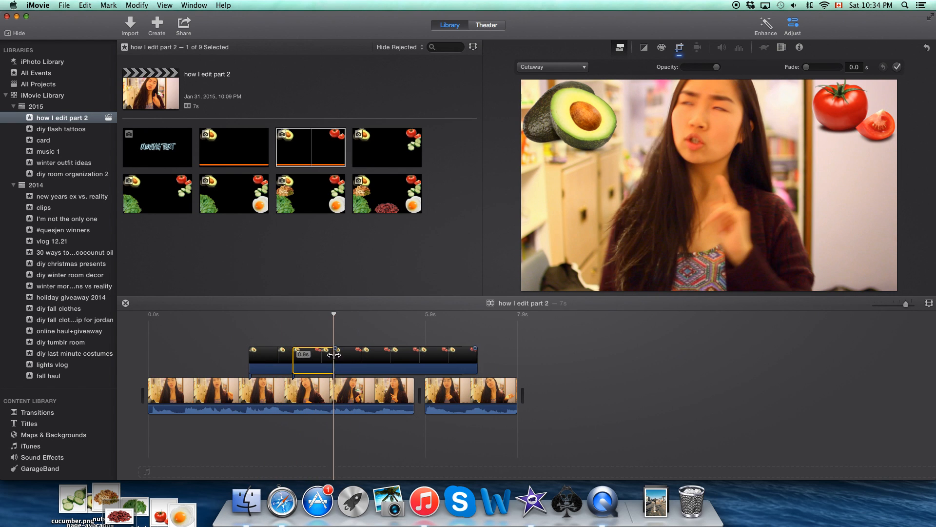
drag(390, 147, 404, 336)
drag(308, 194, 509, 360)
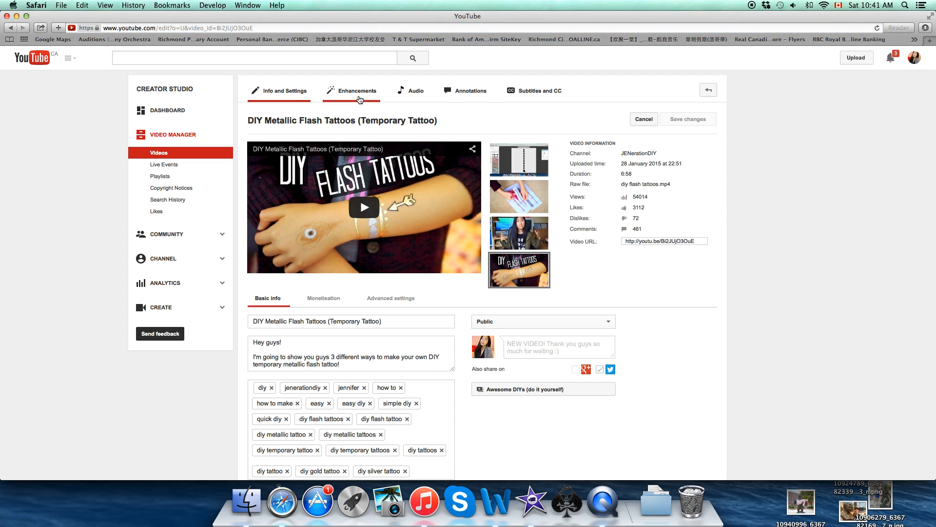
Link the spotlight annotation over the end screen's Subscribe graphic to the channel, apply the changes and test the last-video link.
click(456, 96)
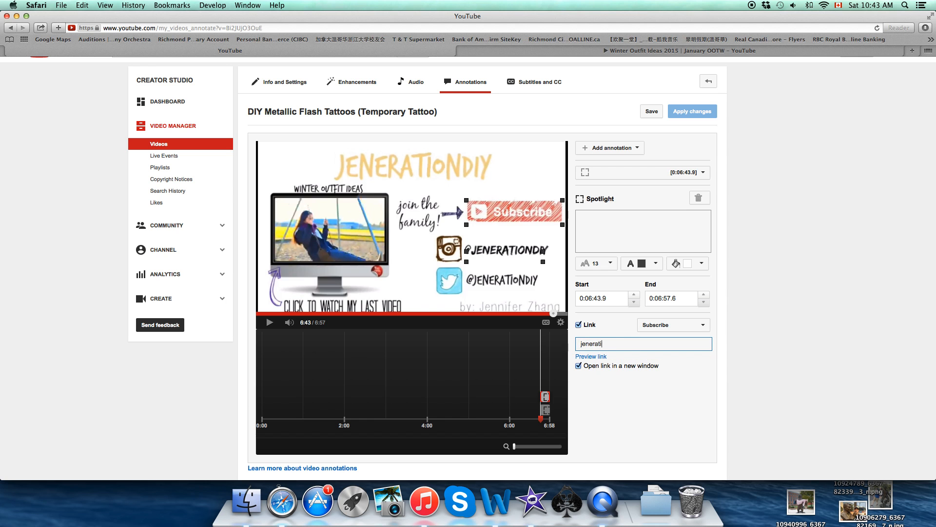
click(689, 112)
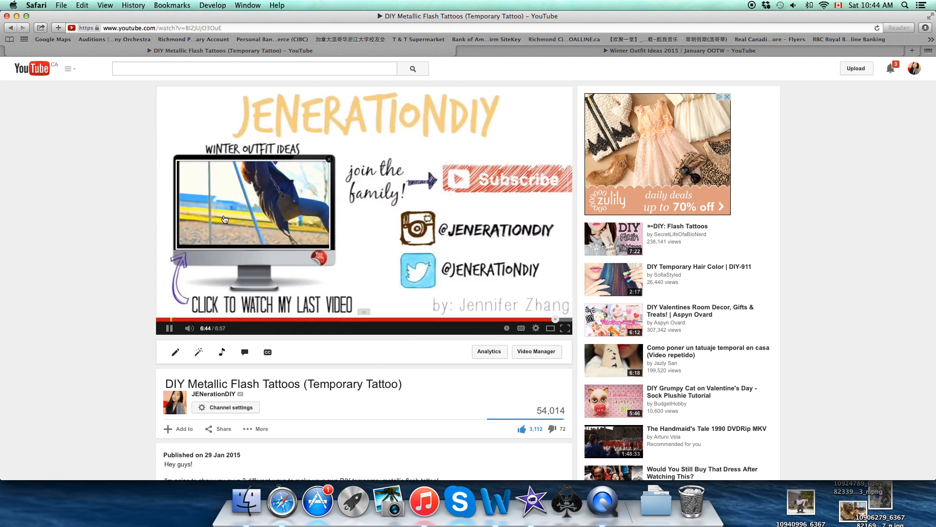
click(277, 215)
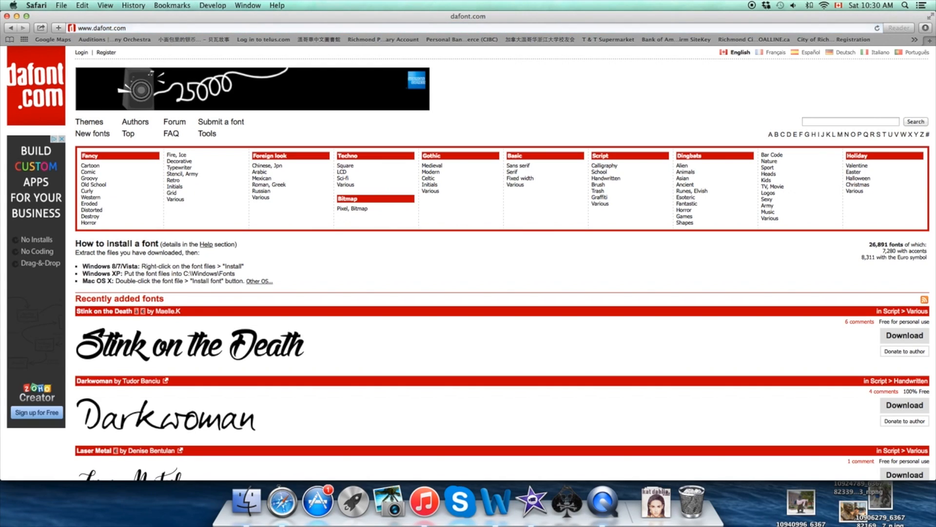
Open dafont's Cartoon font category and look through its fonts.
scroll(78, 267, down, 5)
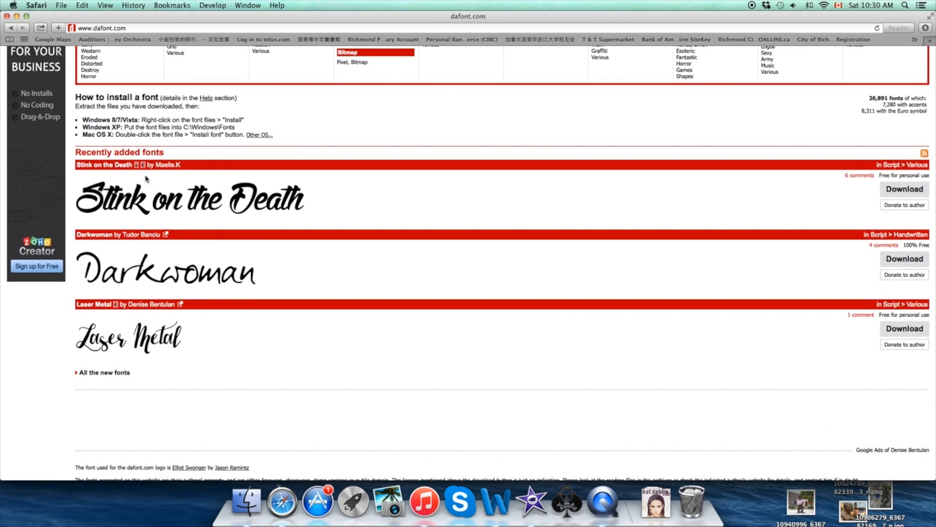
scroll(88, 161, up, 5)
click(90, 166)
scroll(90, 166, down, 5)
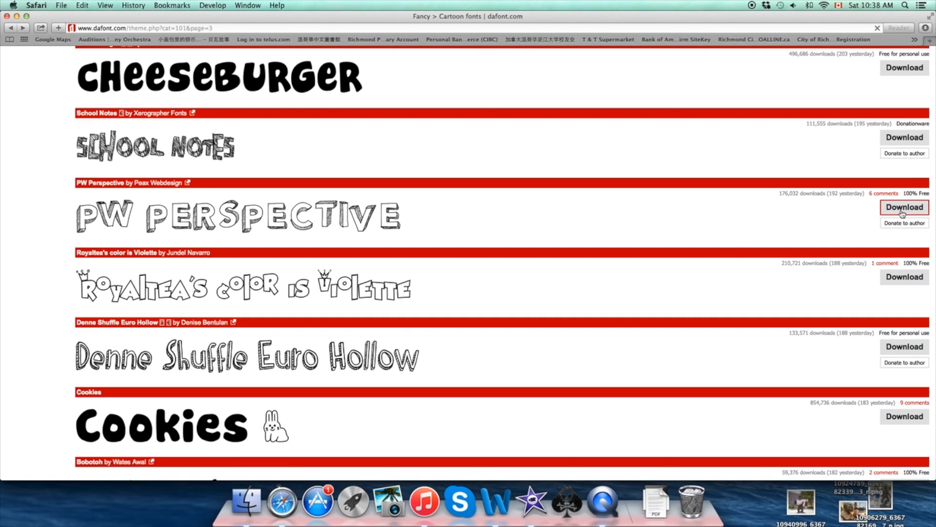
Install the downloaded PW Perspective font in Font Book and close Font Book.
click(659, 393)
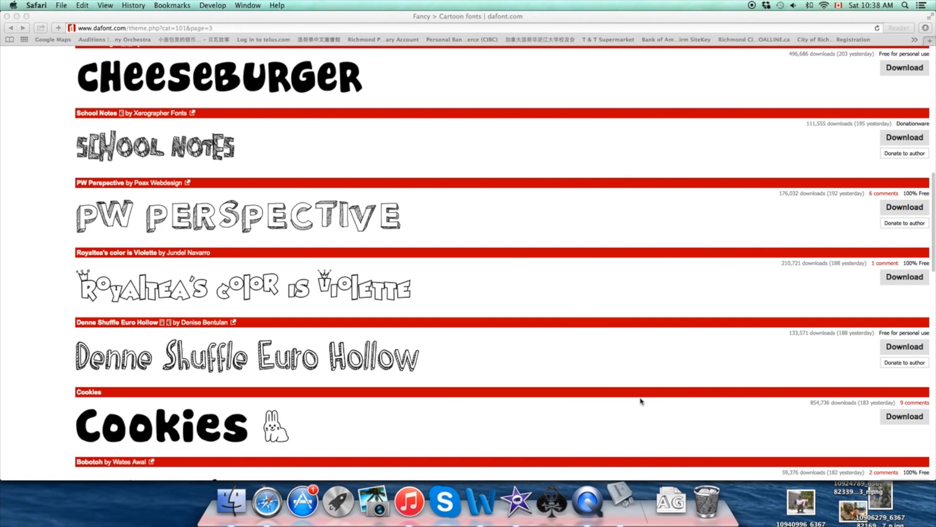
click(227, 185)
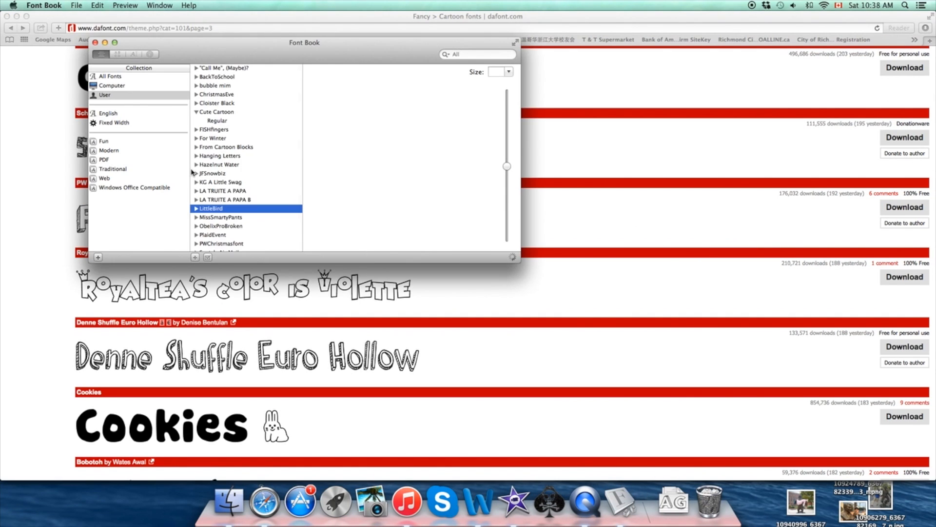
click(95, 43)
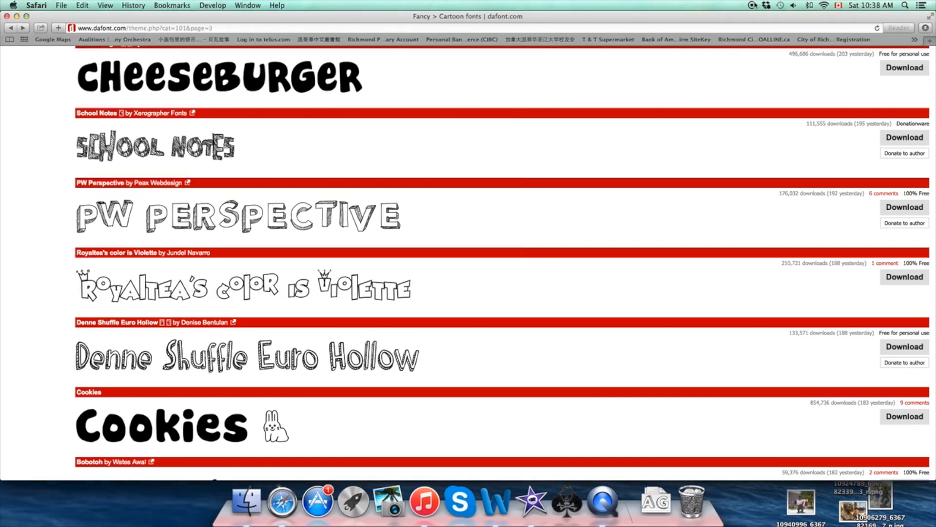